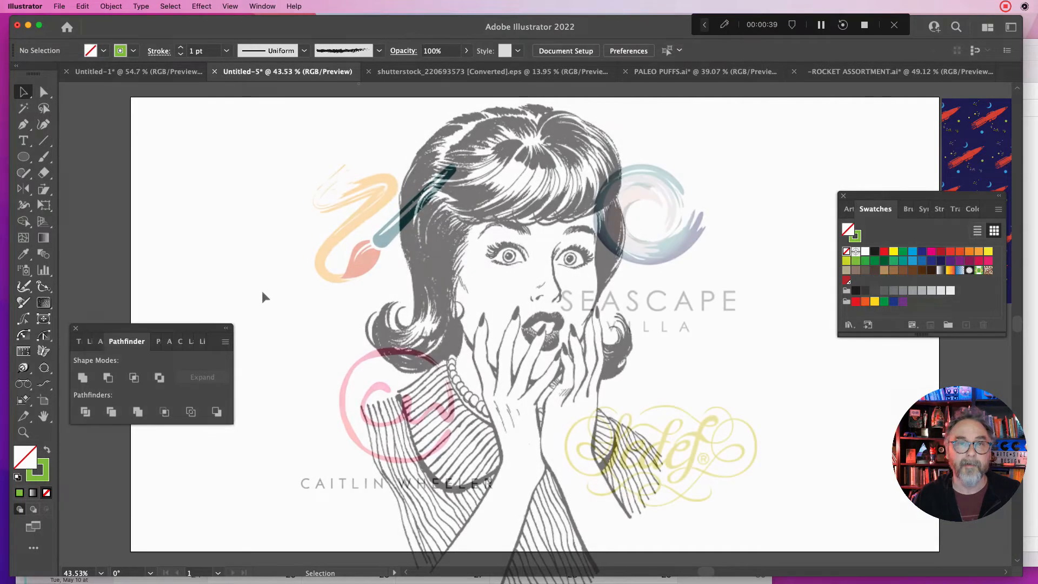
# Draw an open wave-shaped path with four anchors across the middle of the artboard using the Pen tool, and select it
pyautogui.click(25, 125)
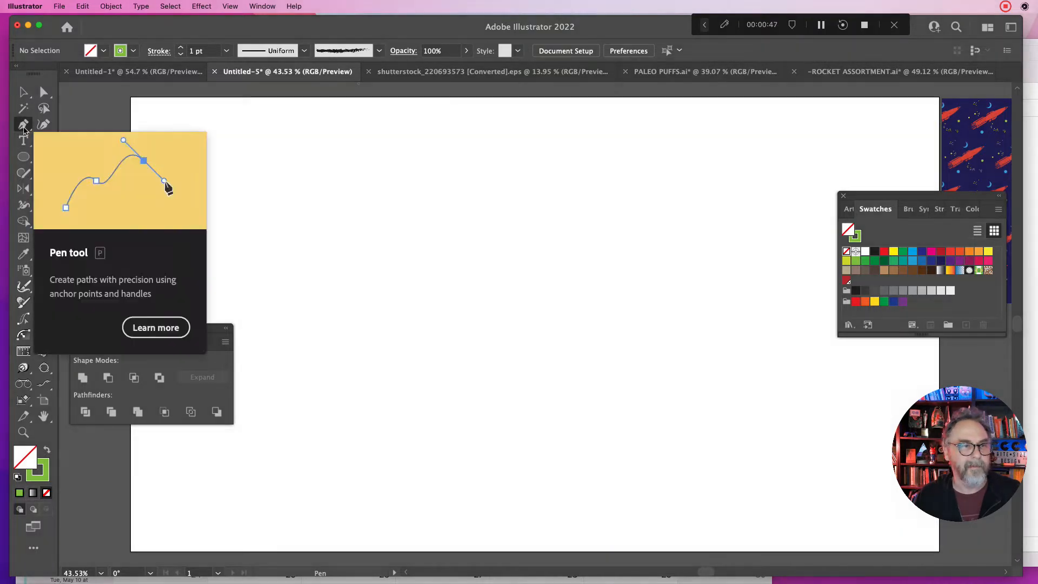
pyautogui.click(338, 313)
pyautogui.moveTo(421, 248); pyautogui.dragTo(455, 235)
pyautogui.moveTo(509, 305); pyautogui.dragTo(553, 330)
pyautogui.moveTo(650, 296); pyautogui.dragTo(677, 284)
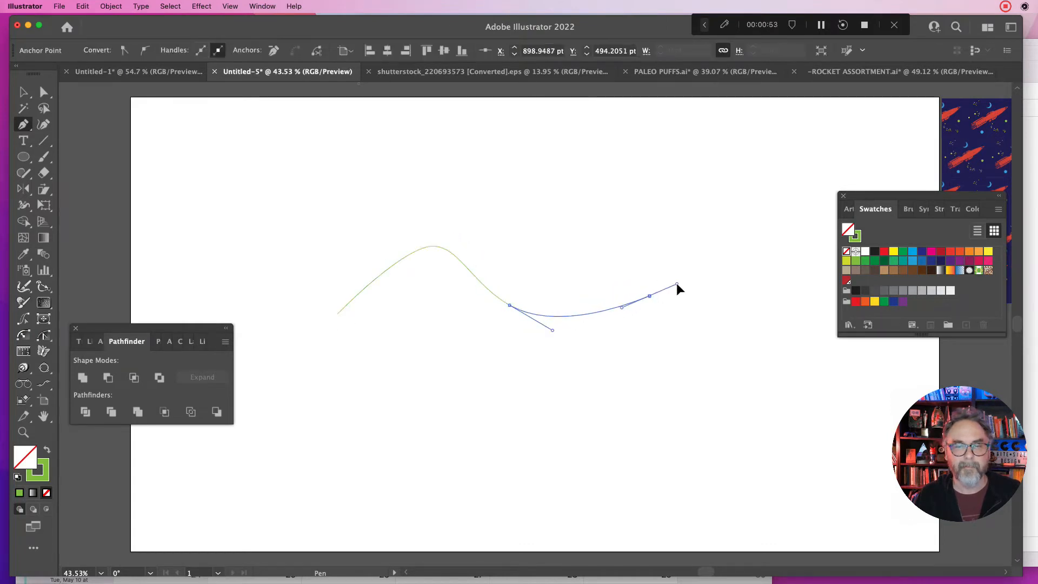
pyautogui.click(23, 92)
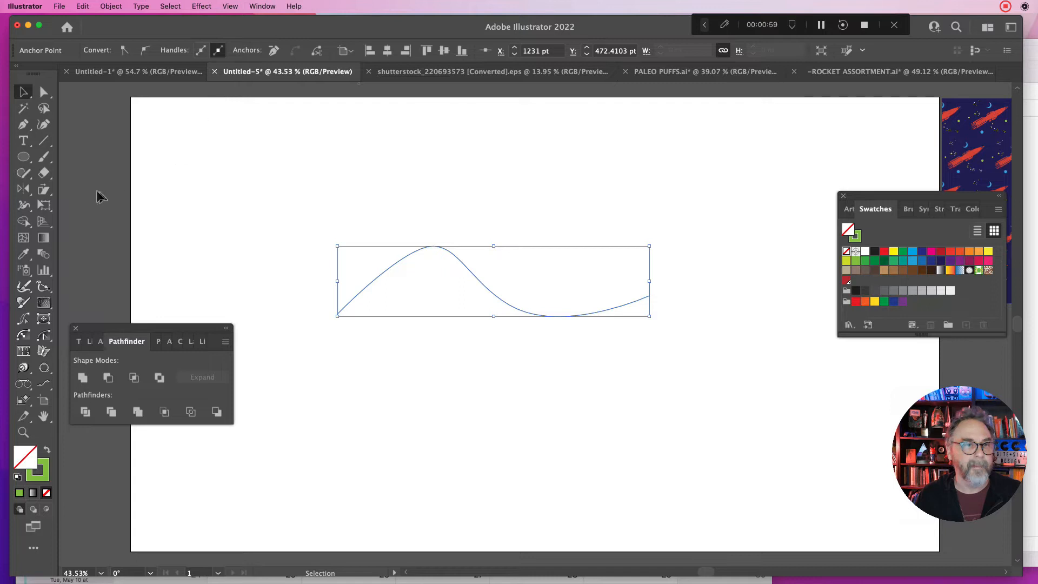
pyautogui.click(256, 216)
pyautogui.click(380, 281)
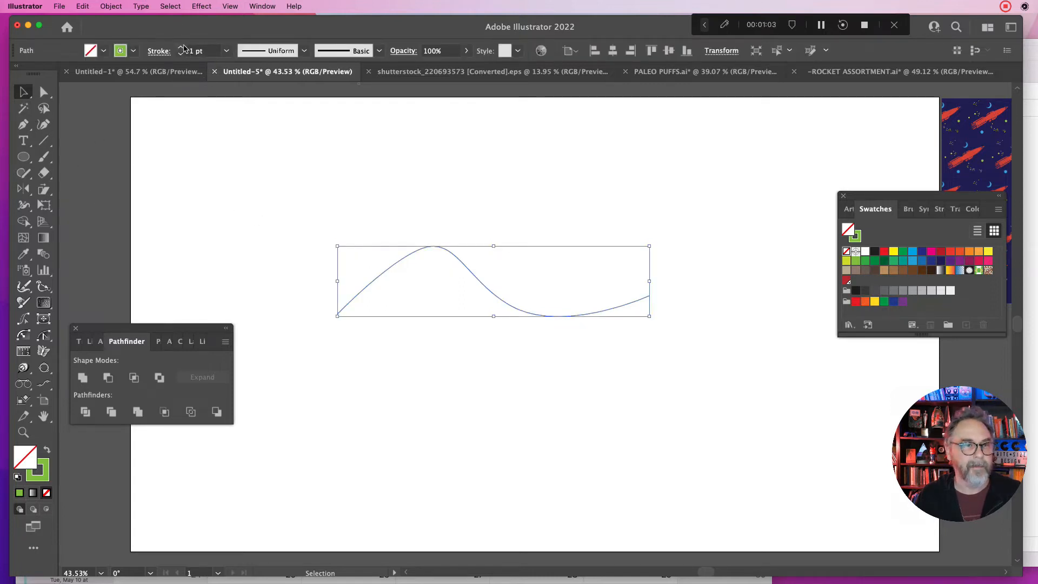
pyautogui.click(727, 27)
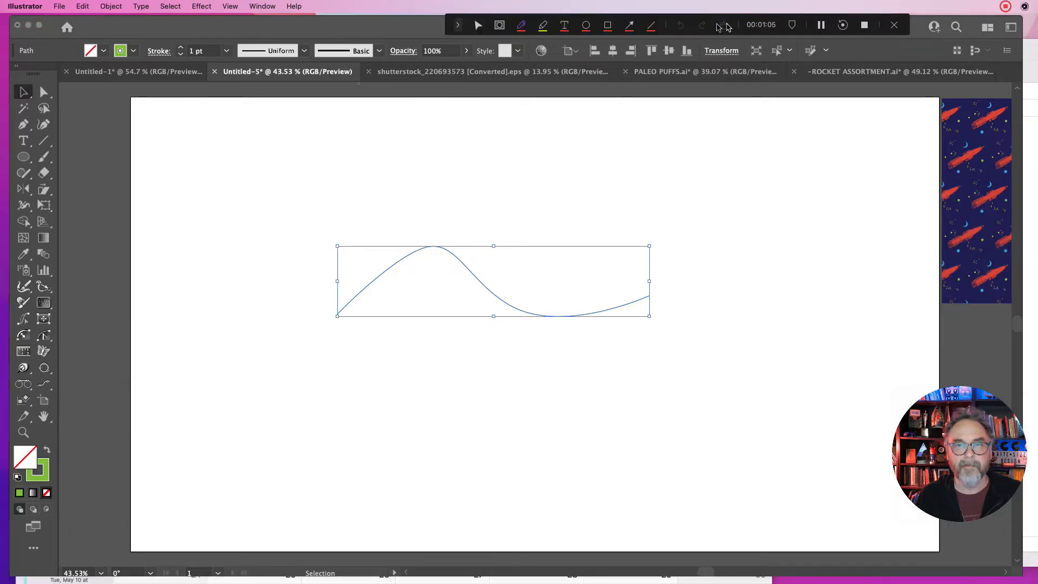
pyautogui.click(501, 25)
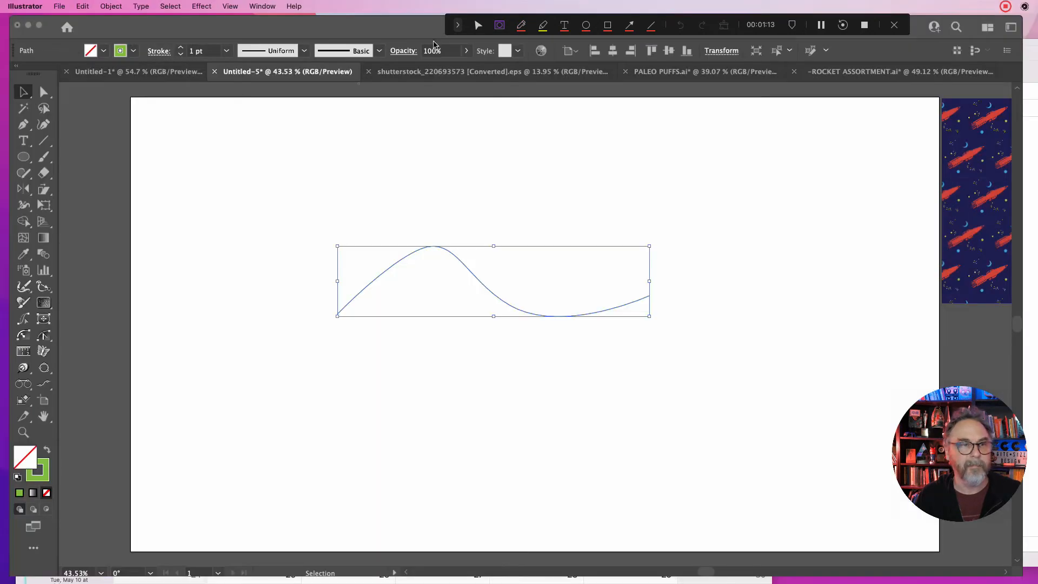
pyautogui.click(479, 27)
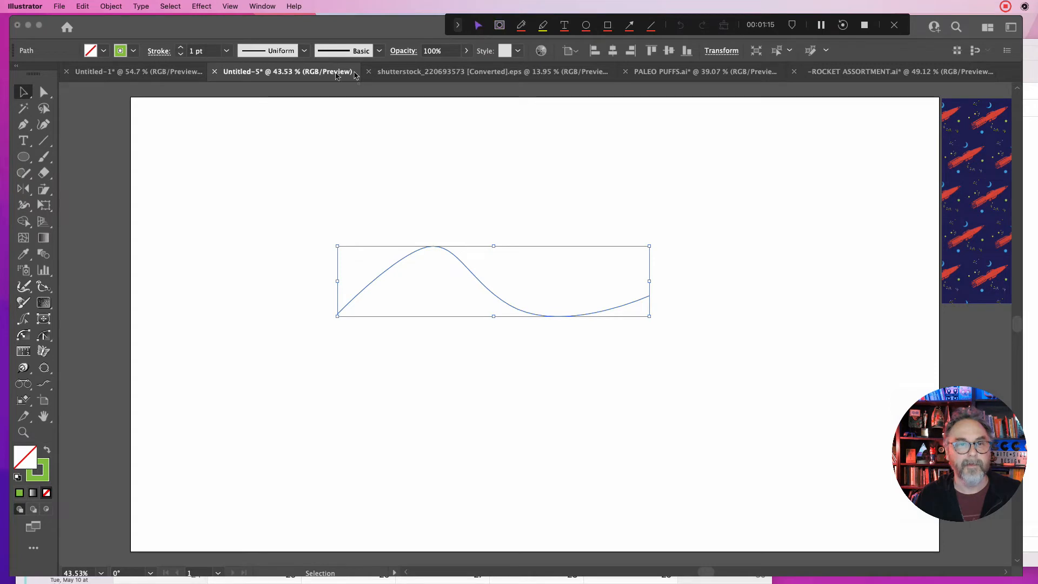
# Thicken the wavy path's stroke, first to 20 pt and finally to 60 pt
pyautogui.click(226, 52)
pyautogui.click(227, 53)
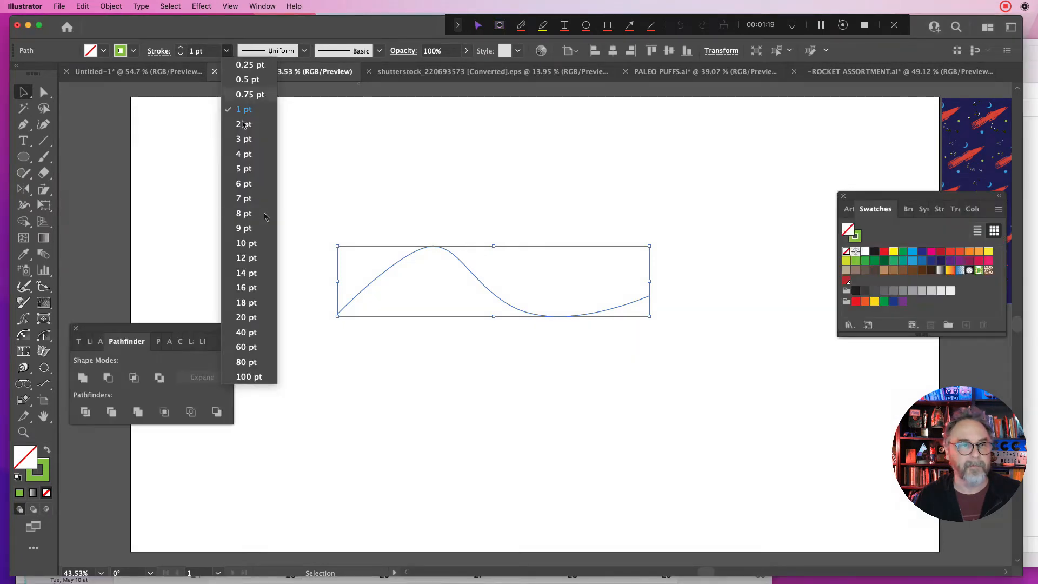
pyautogui.click(256, 319)
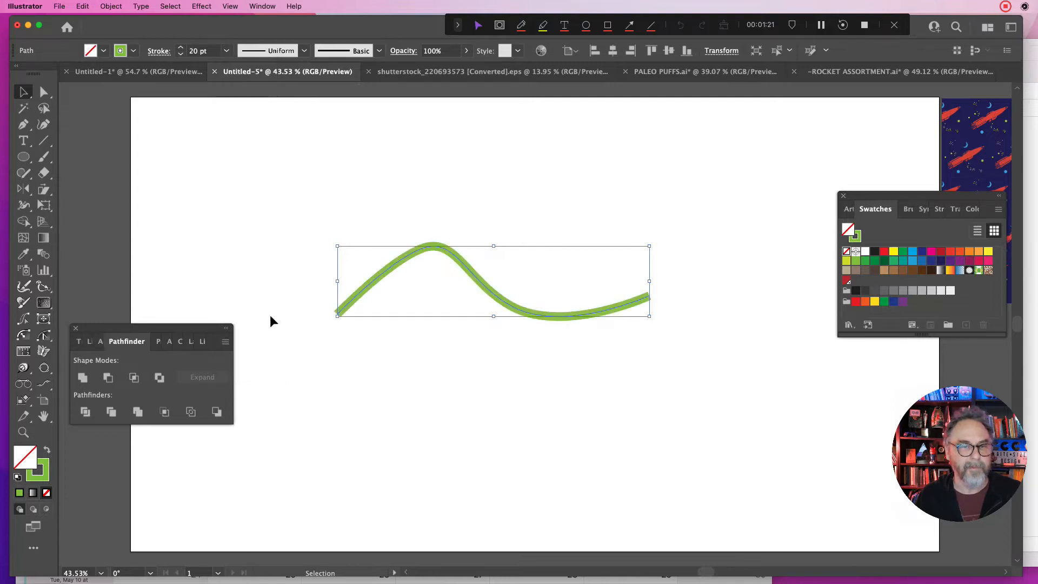
pyautogui.click(227, 50)
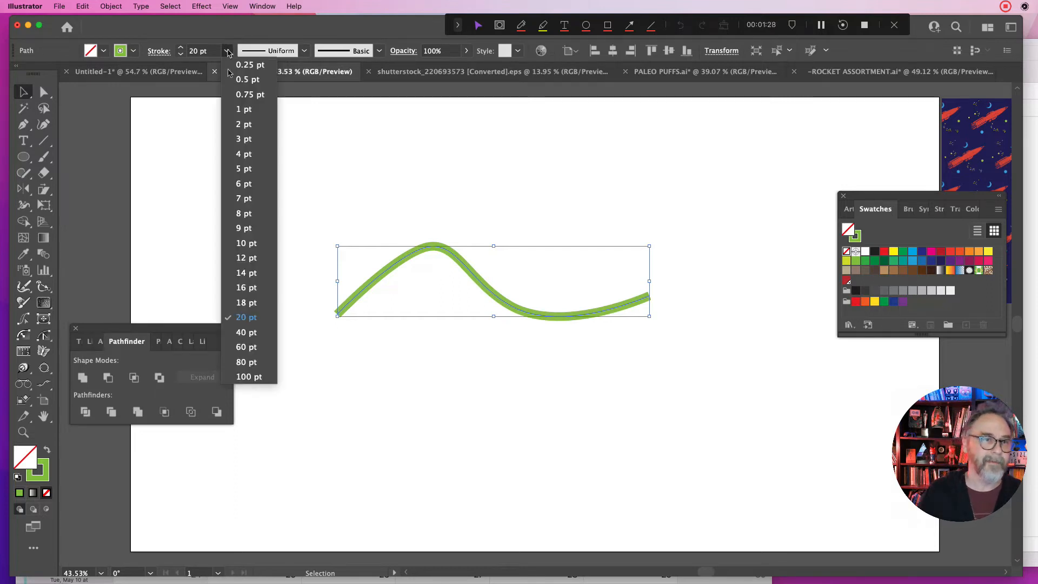
pyautogui.click(246, 347)
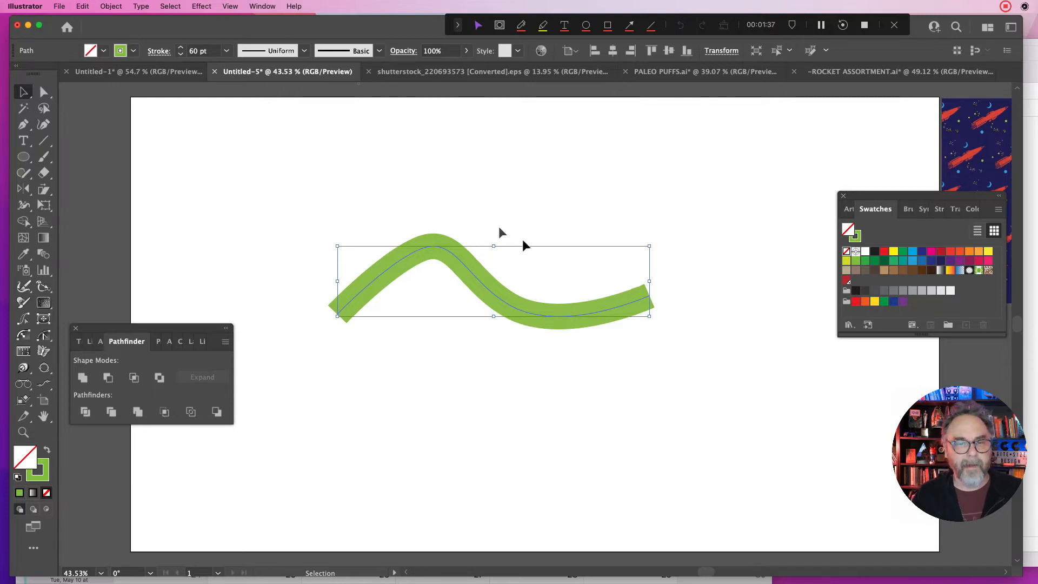
# Apply the double-bulge Width Profile 2 to the wavy path's stroke and move the path slightly up the artboard
pyautogui.click(304, 51)
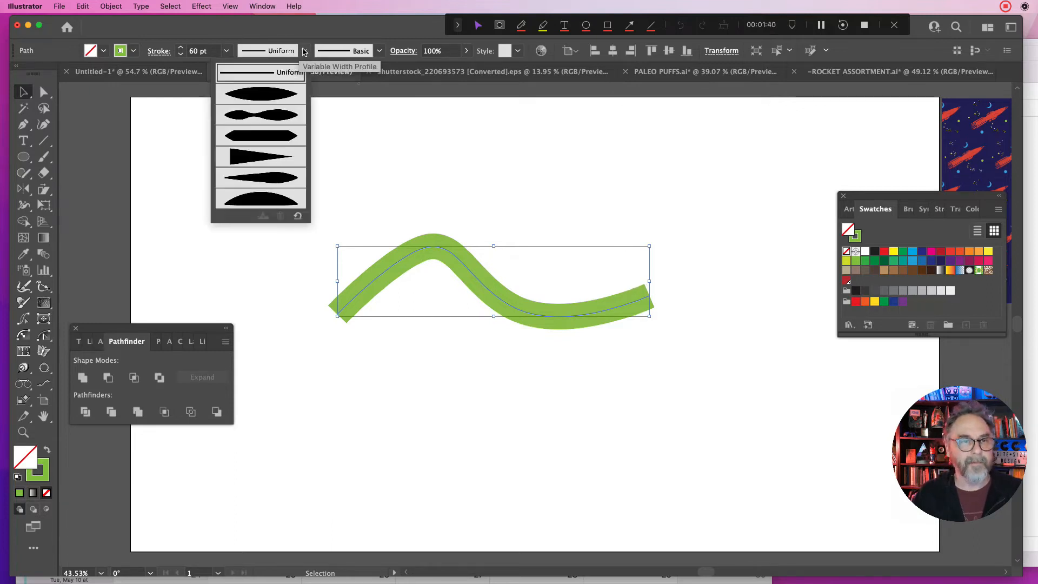
pyautogui.click(271, 116)
pyautogui.click(574, 223)
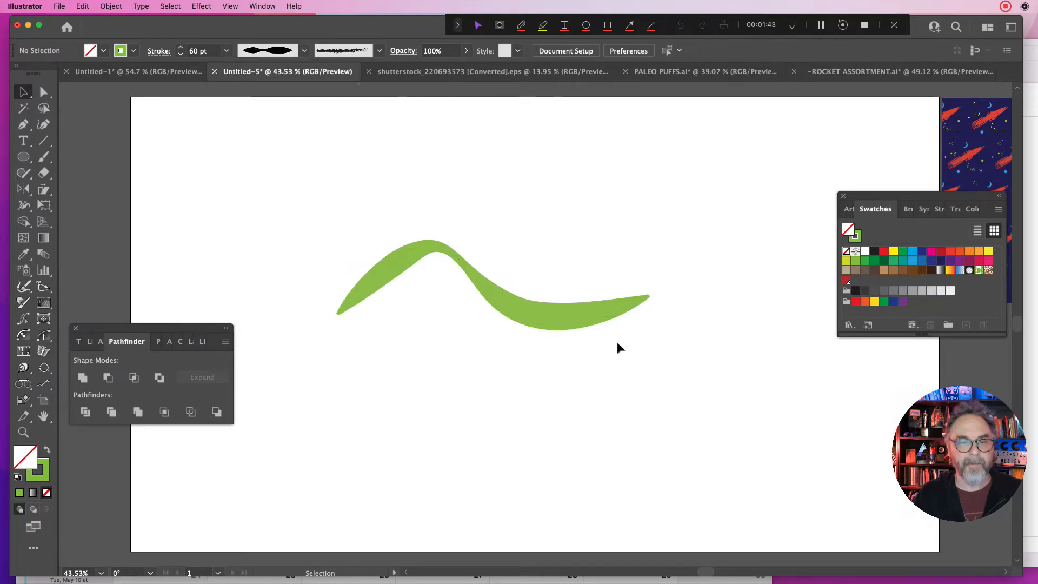
pyautogui.moveTo(592, 313); pyautogui.dragTo(602, 265)
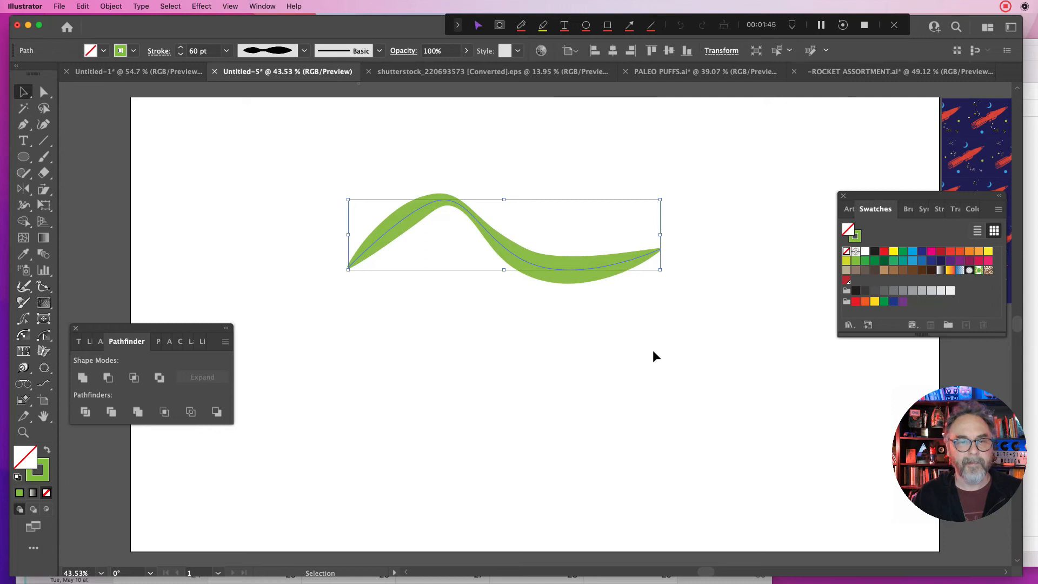
pyautogui.click(566, 271)
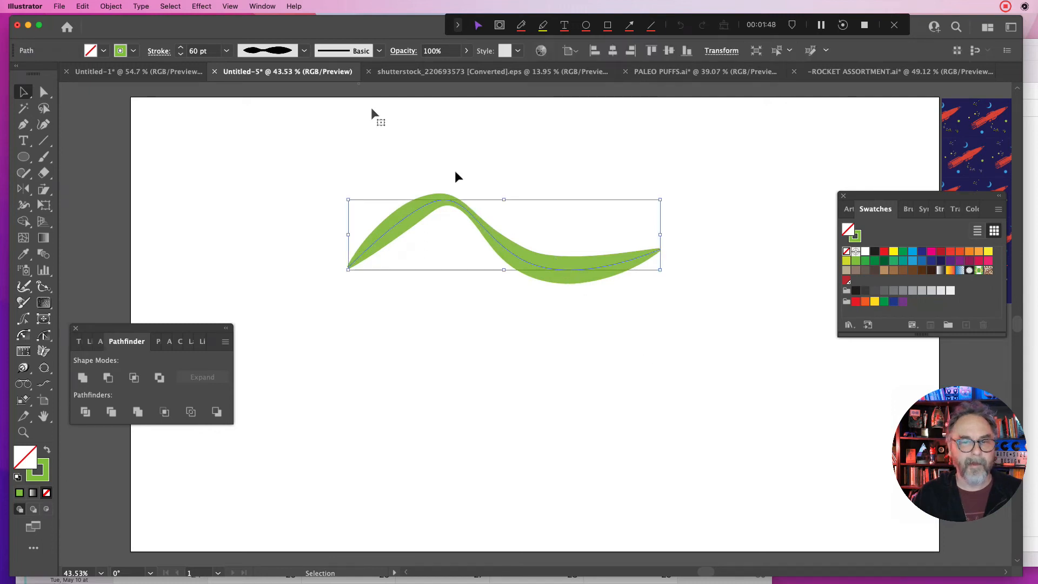
# Change the wavy path's variable width profile to the symmetric lens shape tapered at both ends
pyautogui.click(285, 51)
pyautogui.click(283, 102)
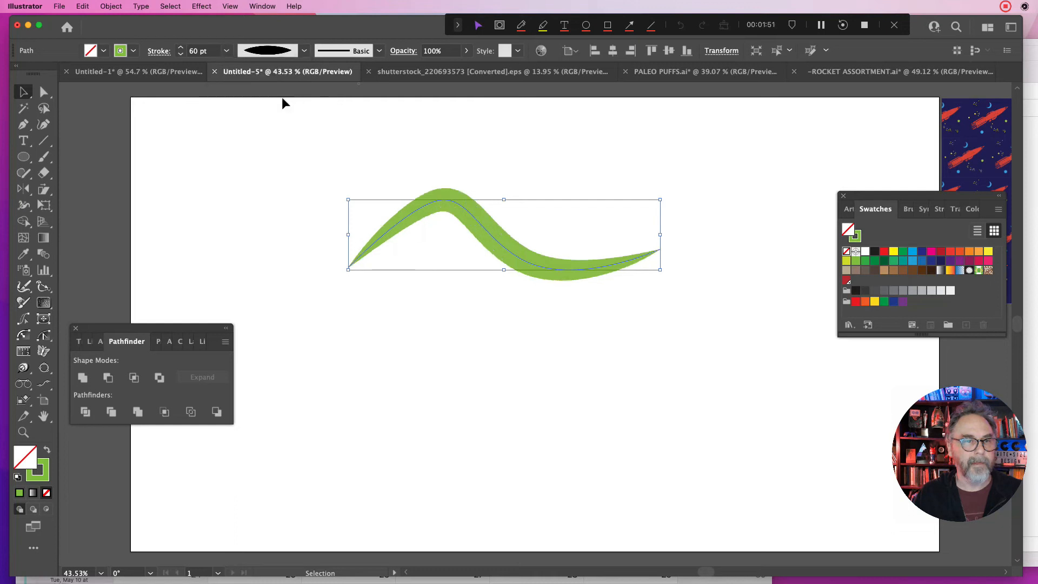
pyautogui.click(501, 296)
pyautogui.click(541, 273)
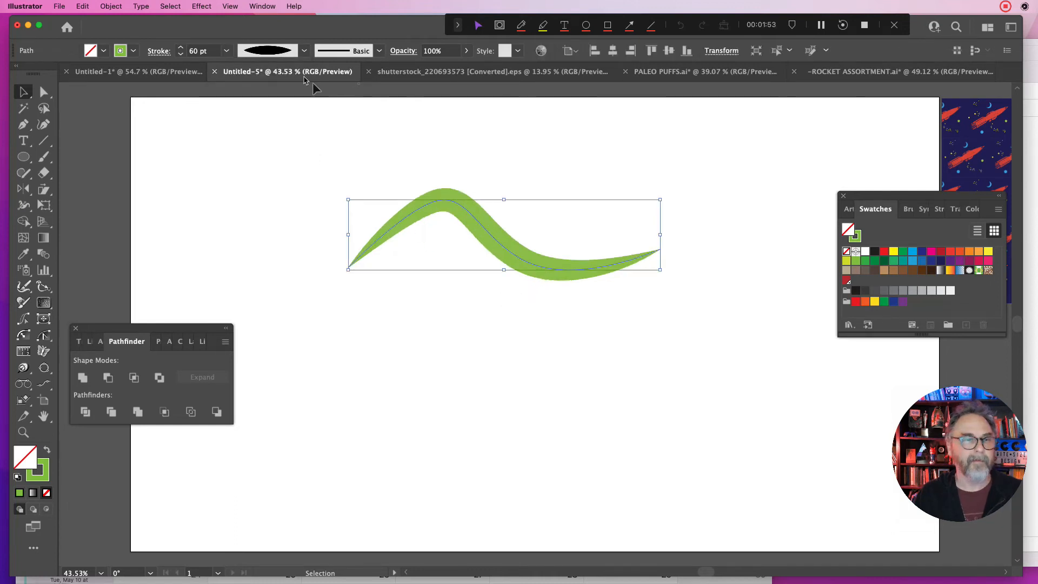
# Change the wavy path's variable width profile to the asymmetric teardrop shape with a long taper at one end
pyautogui.click(303, 51)
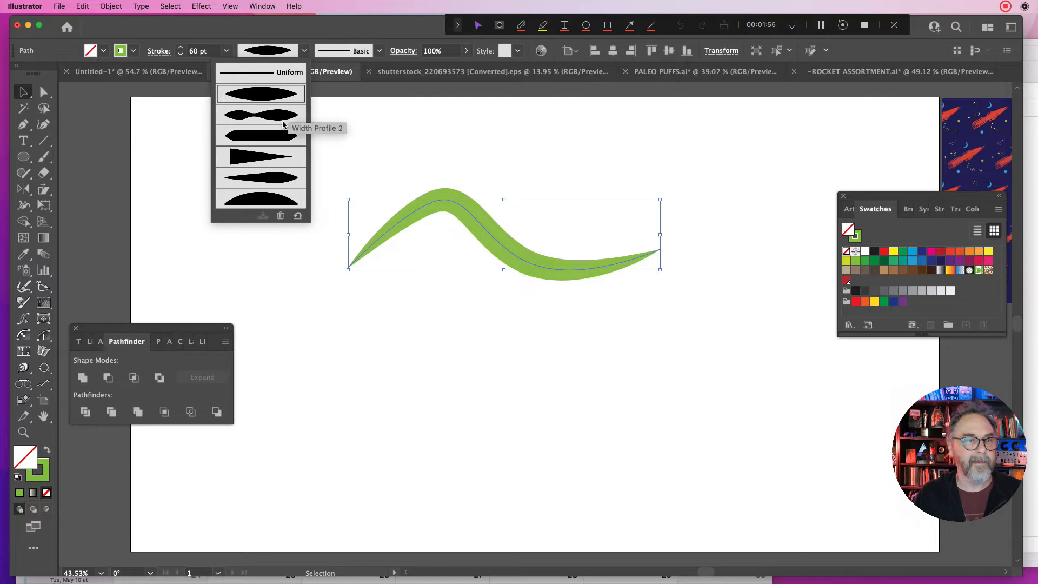
pyautogui.click(269, 178)
pyautogui.click(574, 318)
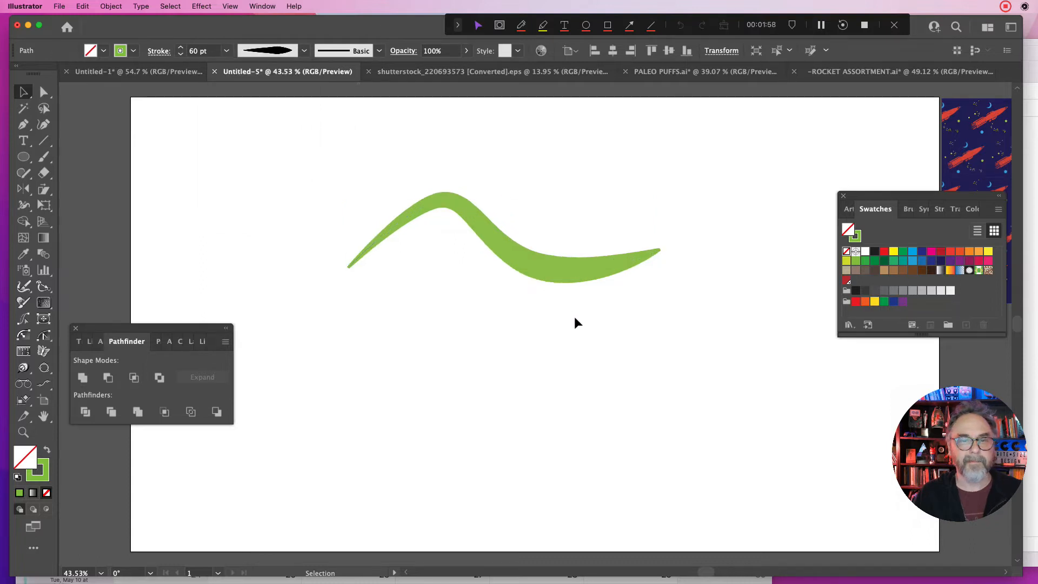
pyautogui.click(563, 270)
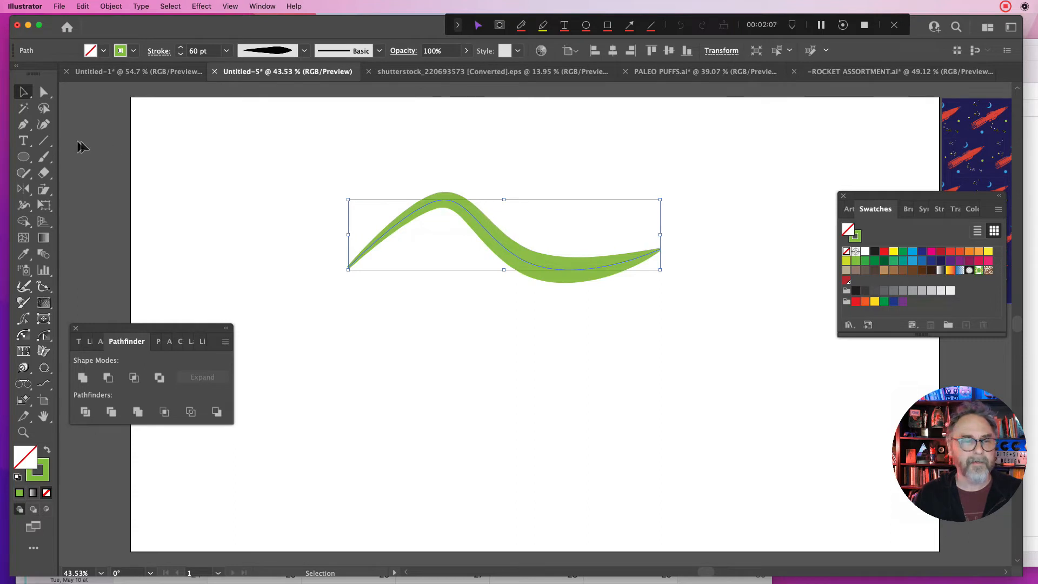
# Draw a second open curve with the Pen tool from near the first curve's right end down to the lower left
pyautogui.click(23, 124)
pyautogui.click(612, 242)
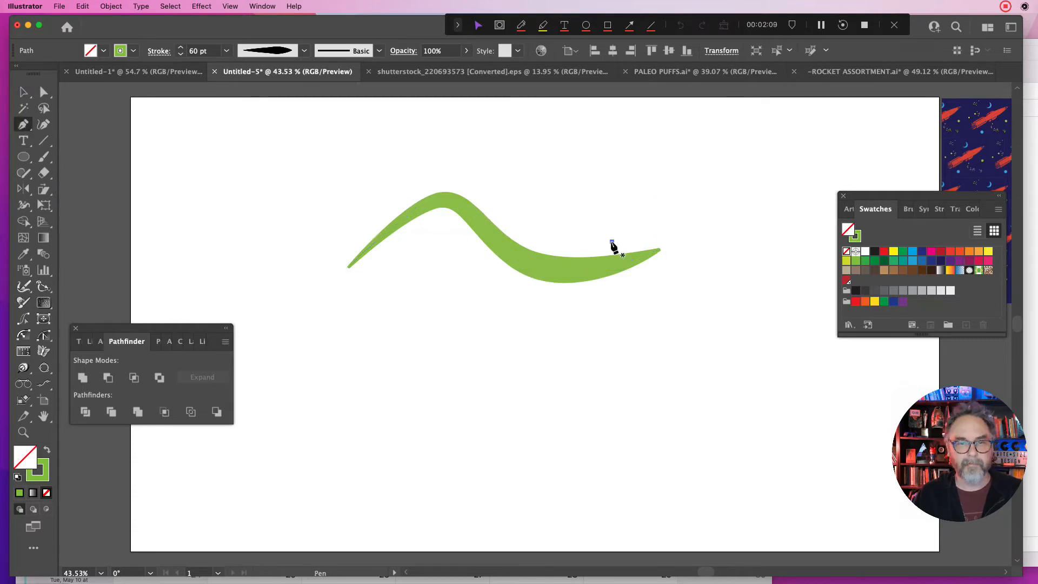
pyautogui.moveTo(558, 335); pyautogui.dragTo(449, 374)
pyautogui.moveTo(408, 338); pyautogui.dragTo(343, 355)
pyautogui.moveTo(347, 429); pyautogui.dragTo(316, 435)
pyautogui.click(23, 92)
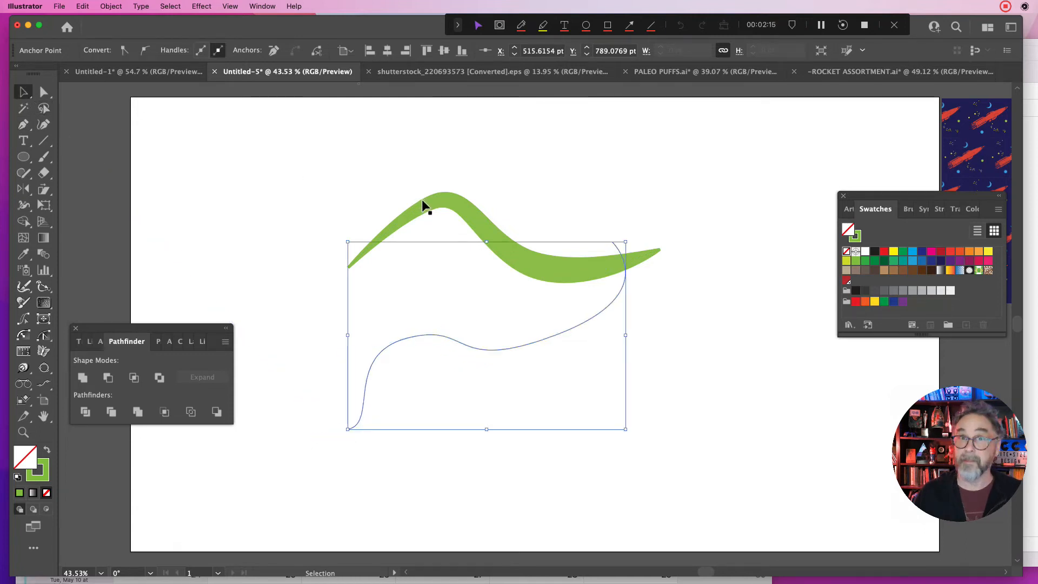
pyautogui.click(335, 244)
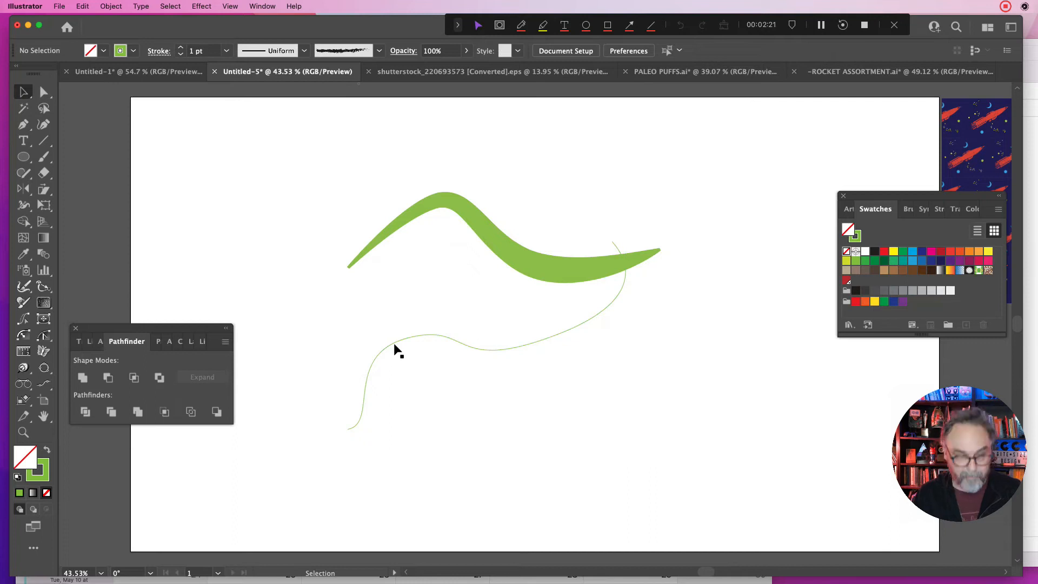
# Set the second curve's stroke to 40 pt and apply the double-bulge Width Profile 2 to it
pyautogui.click(413, 337)
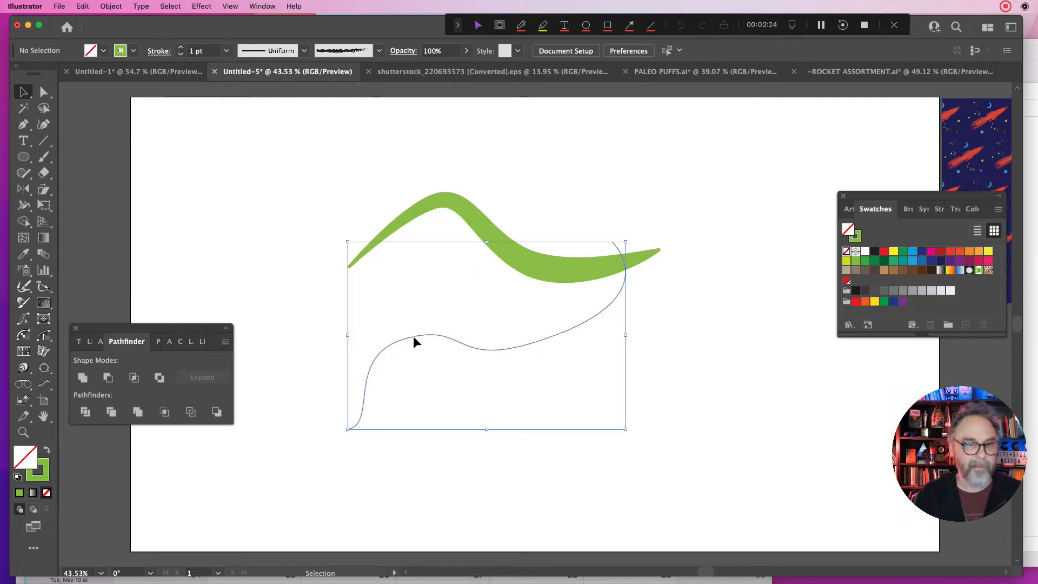
pyautogui.click(227, 51)
pyautogui.click(246, 332)
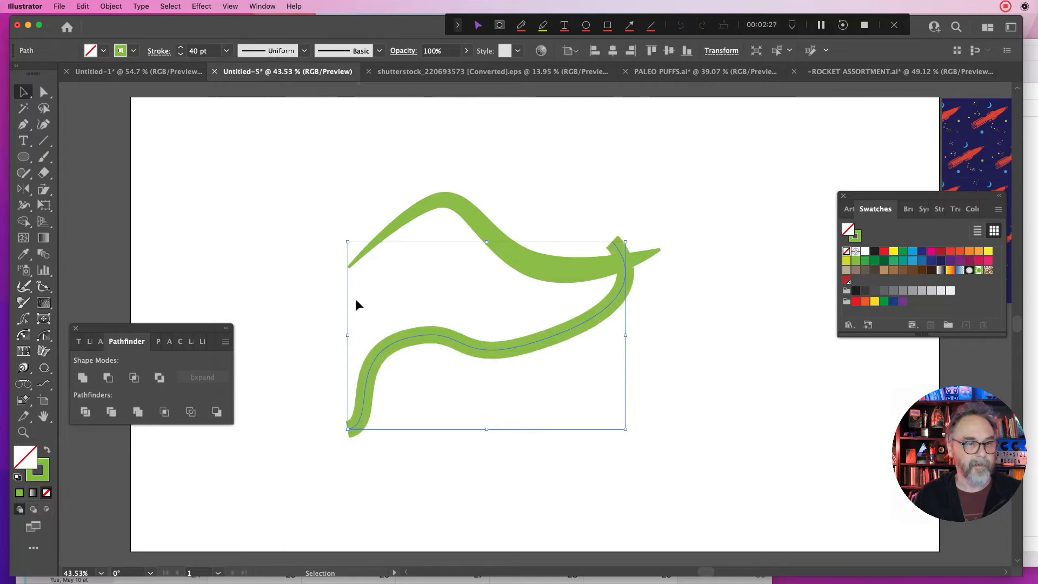
pyautogui.click(304, 50)
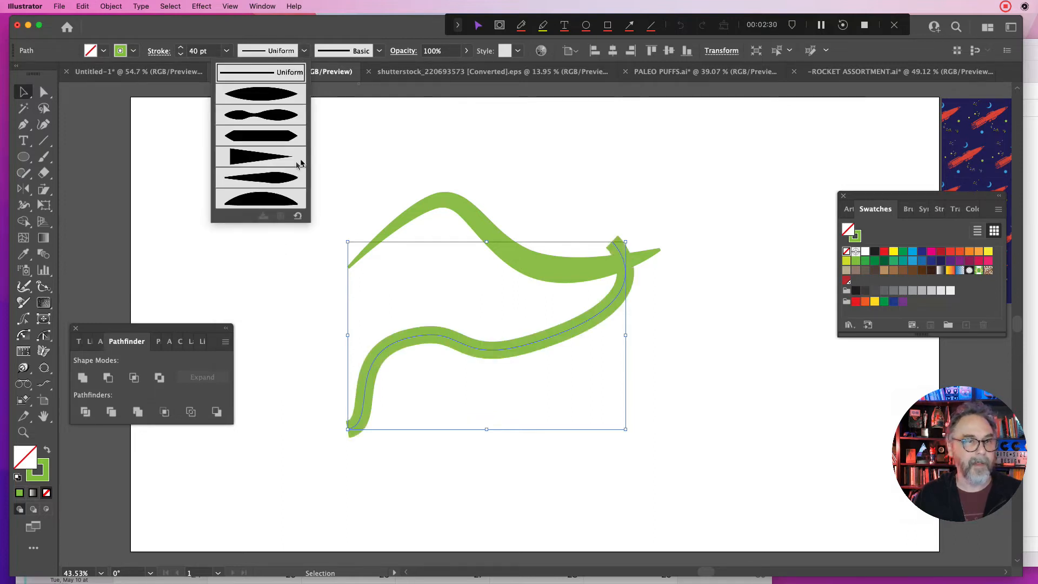
pyautogui.click(277, 118)
pyautogui.click(492, 277)
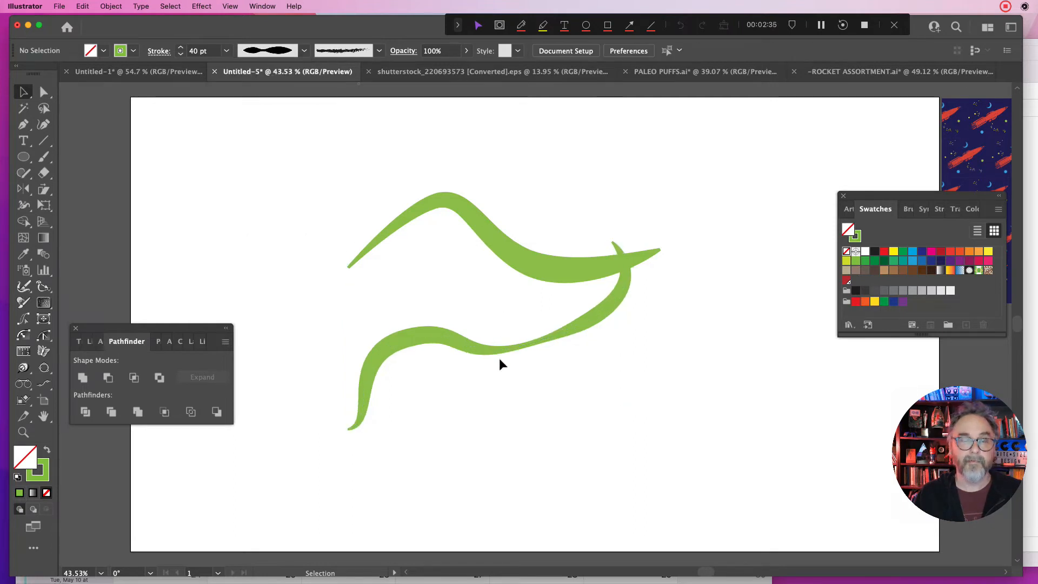
# Duplicate the second curve upward and rotate the copy clockwise so it sits between the two existing curves
pyautogui.moveTo(497, 349); pyautogui.dragTo(498, 303)
pyautogui.moveTo(627, 185); pyautogui.dragTo(628, 242)
# Duplicate the top curve downward, rotate the copy steeply counterclockwise, and position it as the lowest strand joining the others at the right
pyautogui.click(498, 243)
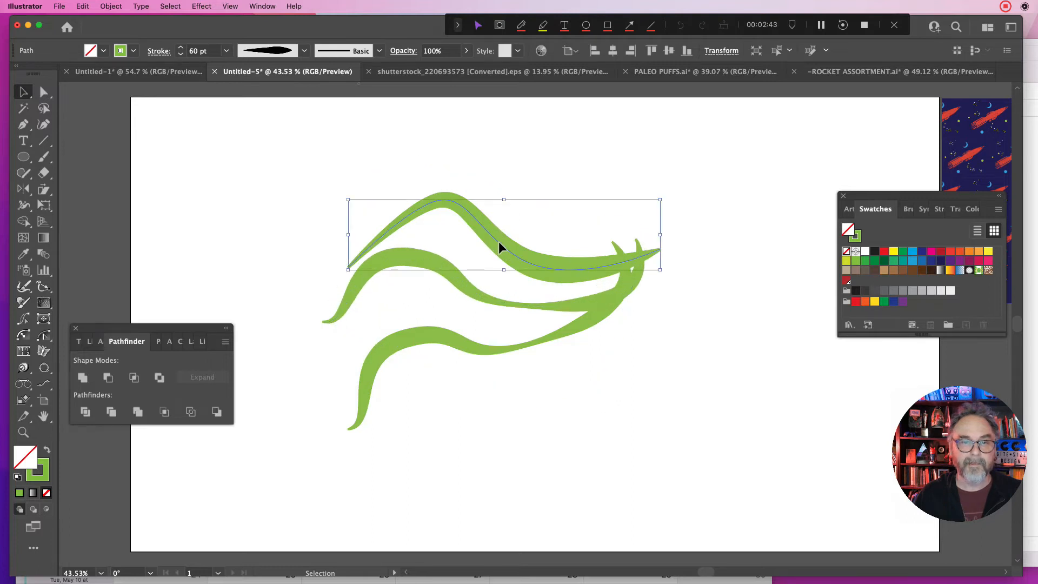
pyautogui.moveTo(498, 241); pyautogui.dragTo(496, 332)
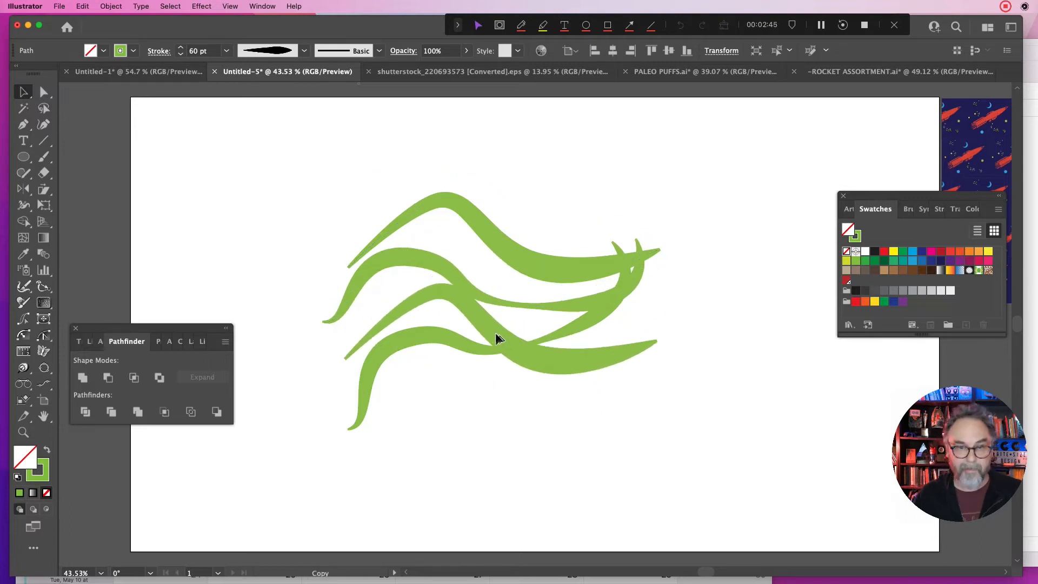
pyautogui.moveTo(342, 364)
pyautogui.mouseDown()
pyautogui.moveTo(384, 456)
pyautogui.moveTo(413, 486)
pyautogui.moveTo(445, 439)
pyautogui.mouseUp()
pyautogui.moveTo(433, 361)
pyautogui.mouseDown()
pyautogui.moveTo(475, 397)
pyautogui.moveTo(468, 391)
pyautogui.mouseUp()
# Duplicate the top curve upward, rotate the copy slightly clockwise, and position it so its right end meets the other strands
pyautogui.click(529, 262)
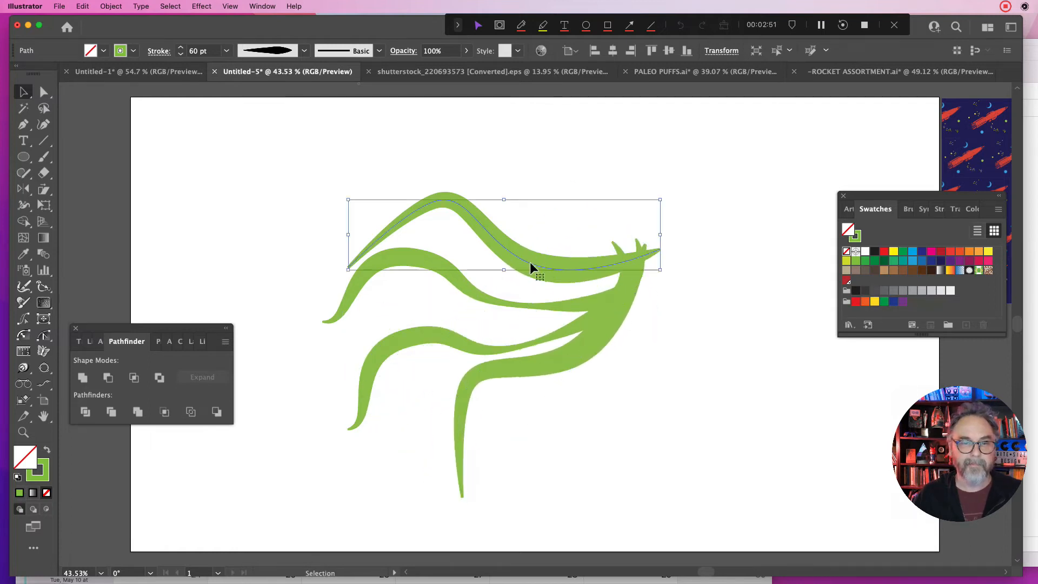
pyautogui.moveTo(530, 261); pyautogui.dragTo(529, 219)
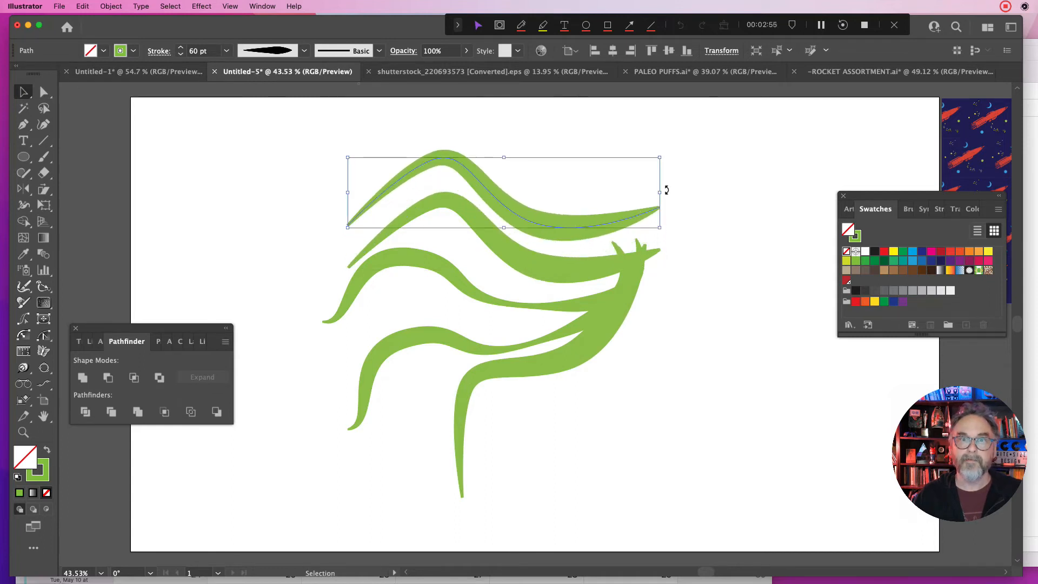
pyautogui.moveTo(667, 191); pyautogui.dragTo(665, 239)
pyautogui.moveTo(535, 236); pyautogui.dragTo(552, 231)
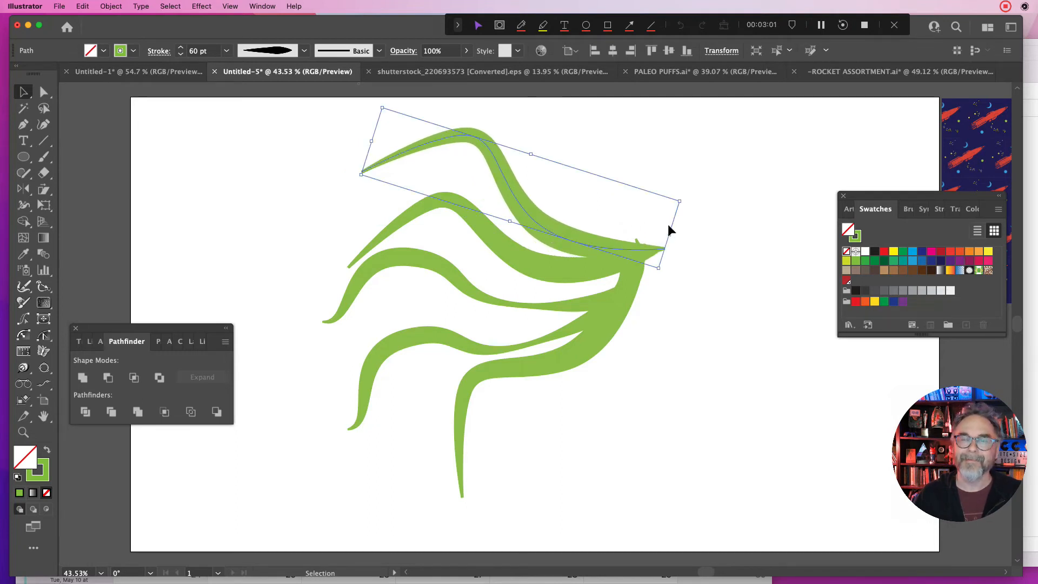
# Inspect the bare paths of all strands in Outline view with nothing selected, and return to Preview
pyautogui.click(708, 306)
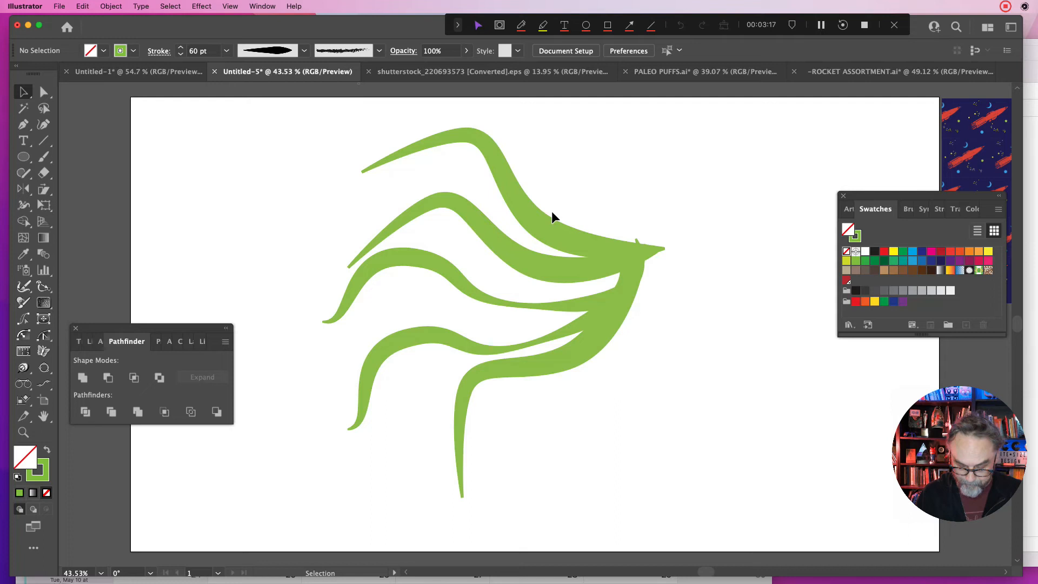
pyautogui.press('super+y')
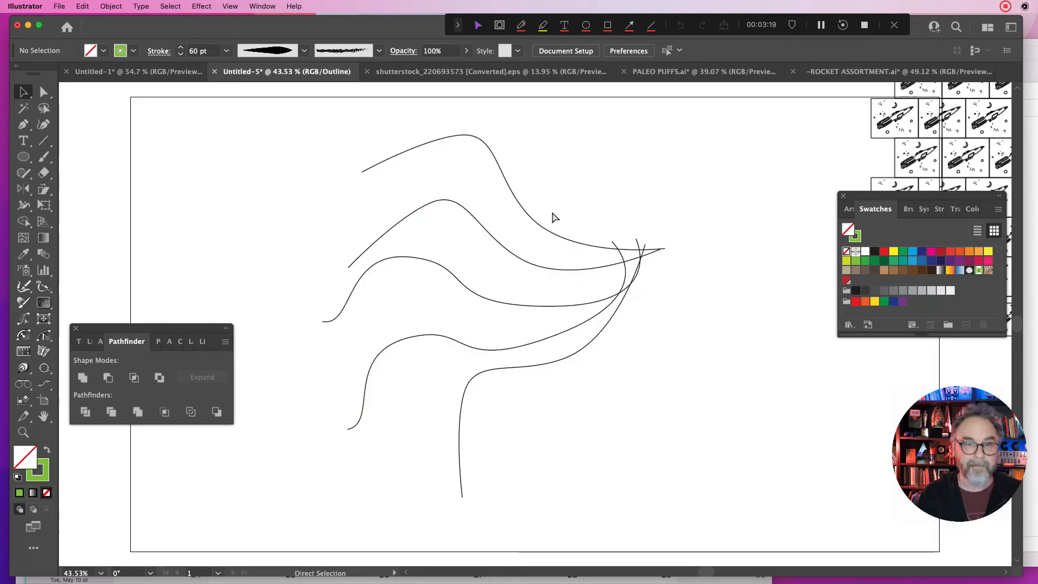
pyautogui.press('super+y')
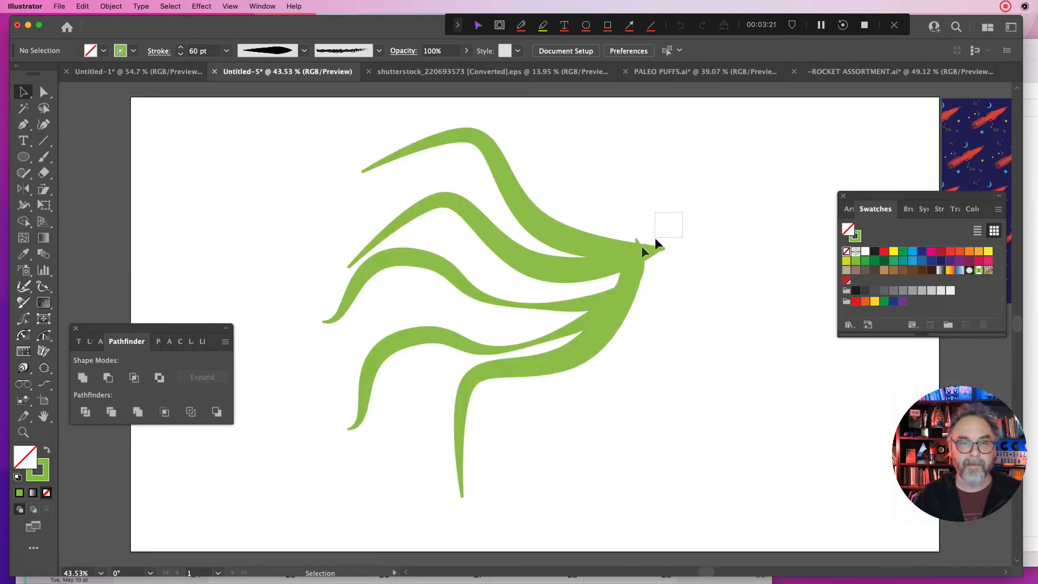
# Expand the appearance of all the strands into filled shapes and check their contours in Outline view
pyautogui.moveTo(655, 238); pyautogui.dragTo(646, 247)
pyautogui.click(111, 6)
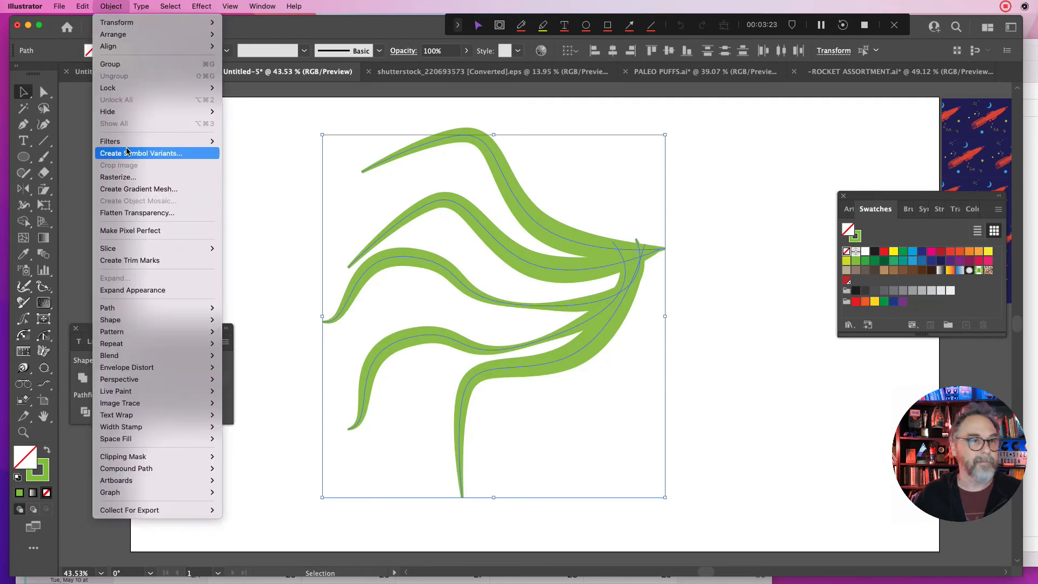
pyautogui.click(108, 295)
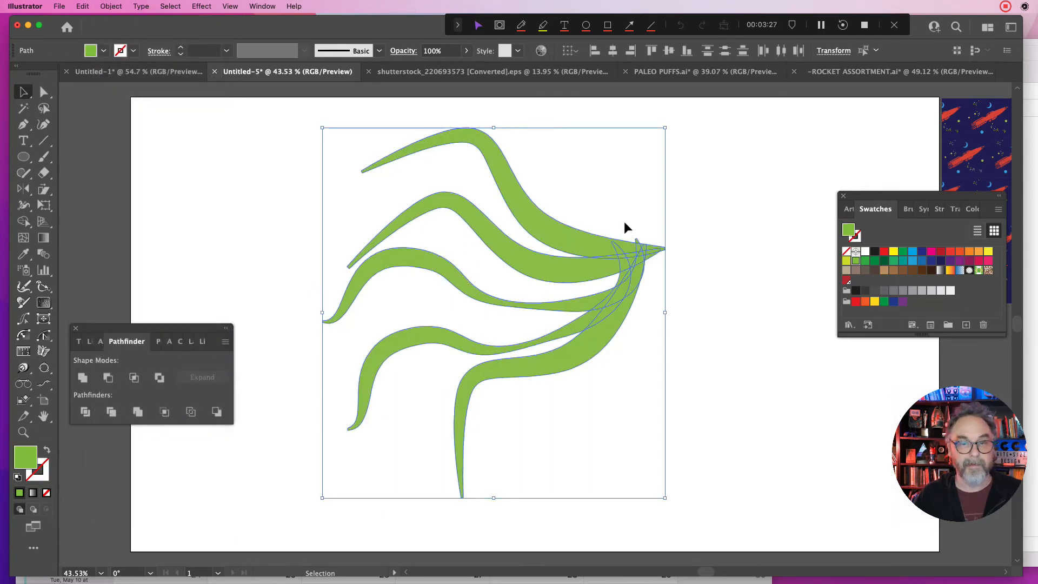
pyautogui.press('super+y')
pyautogui.press('super+y')
# Undo the appearance expansion to restore the strands as editable stroked paths
pyautogui.press('a')
pyautogui.press('super+z')
pyautogui.press('v')
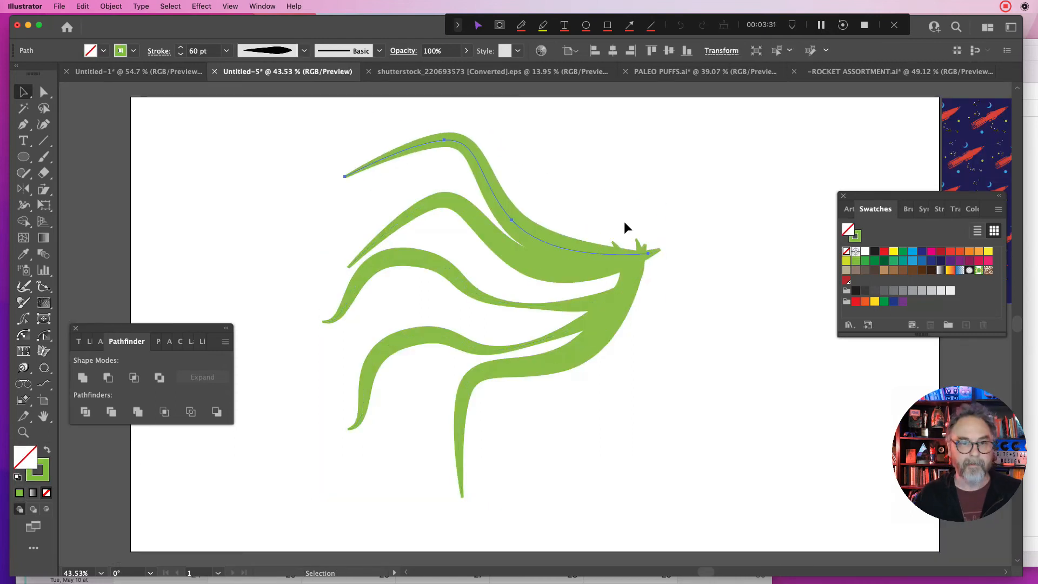
# Apply the rough, charcoal-like art brush to all the strands and deselect them
pyautogui.moveTo(626, 274); pyautogui.dragTo(601, 313)
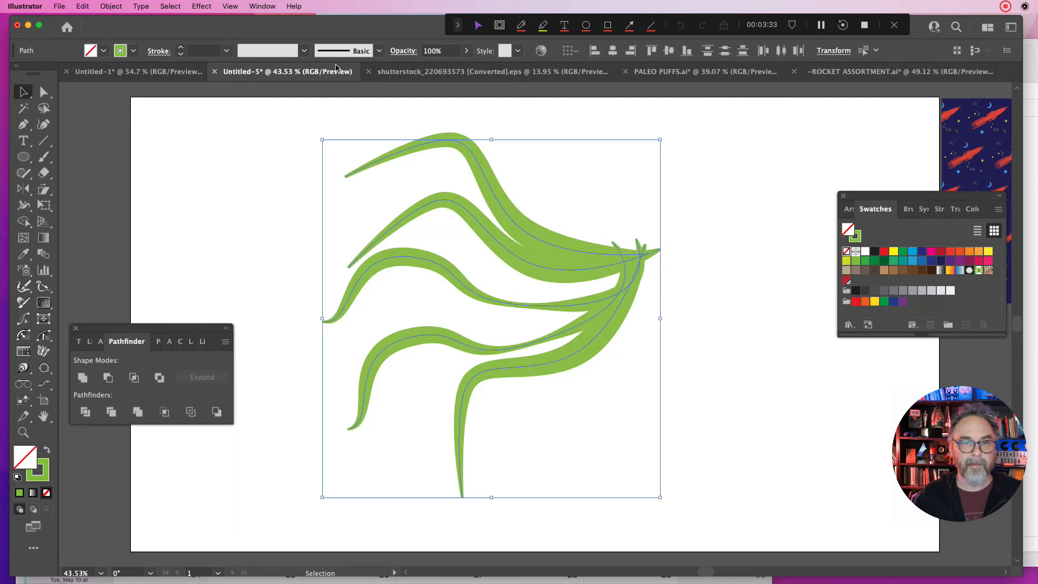
pyautogui.click(378, 51)
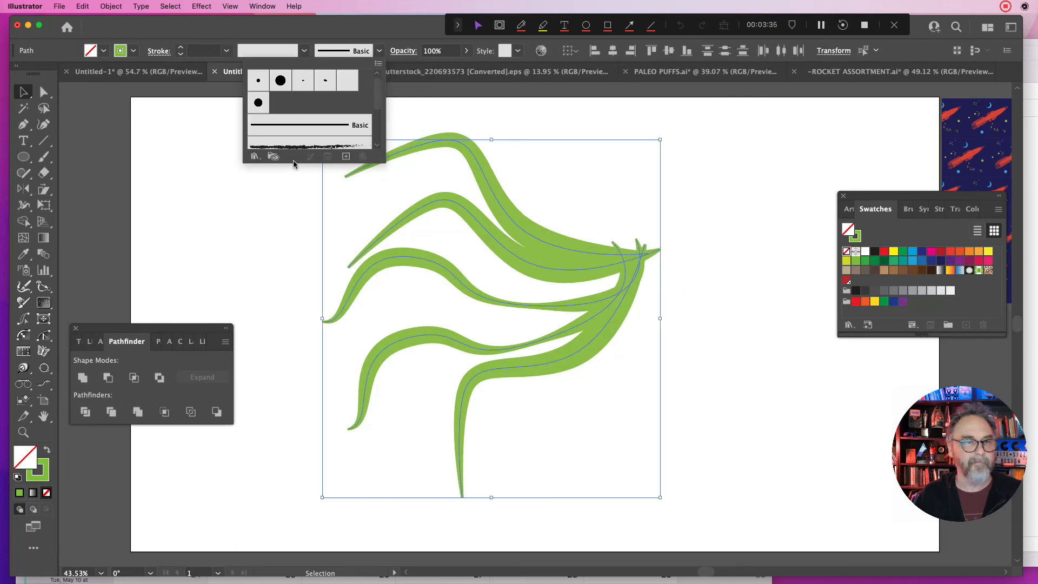
pyautogui.click(308, 146)
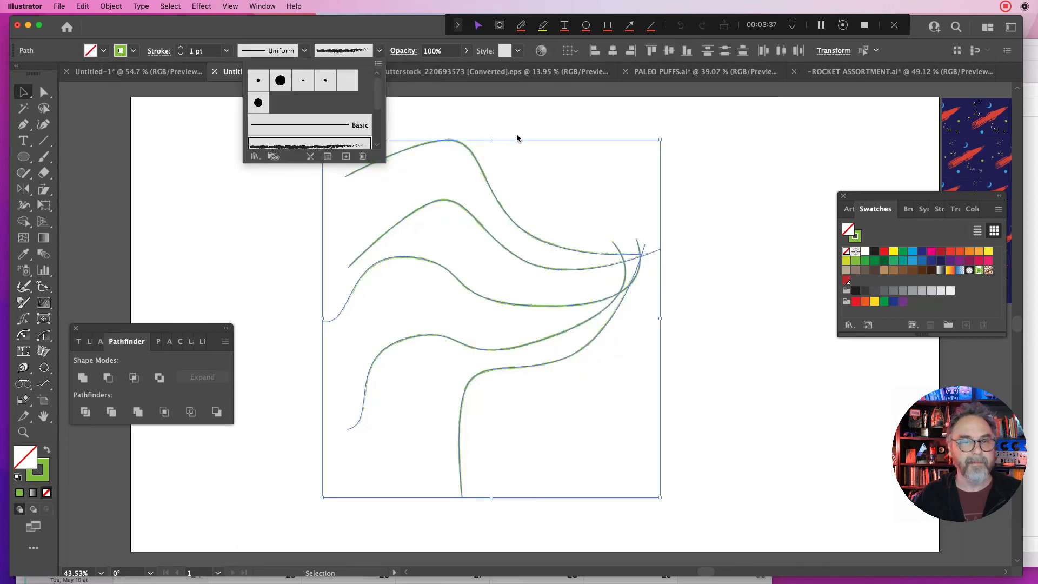
pyautogui.click(483, 132)
pyautogui.moveTo(484, 131)
pyautogui.mouseDown()
pyautogui.moveTo(413, 320)
pyautogui.moveTo(412, 397)
pyautogui.mouseUp()
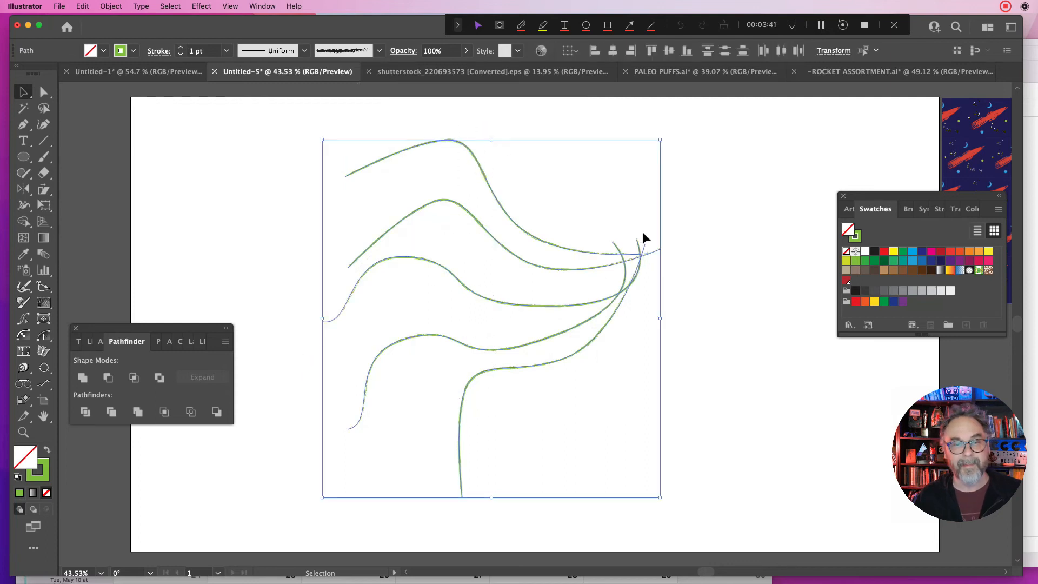
pyautogui.click(690, 219)
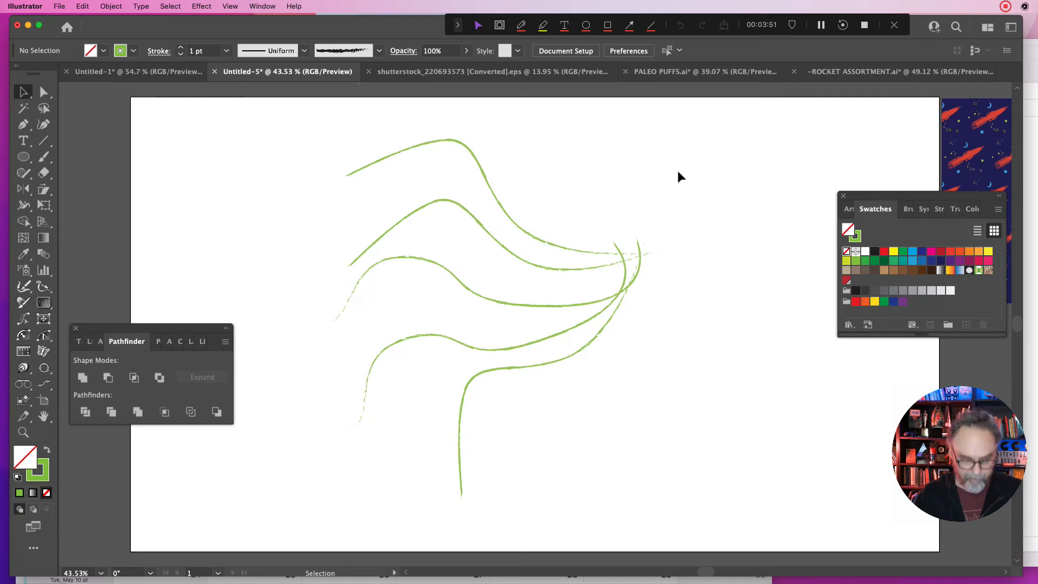
# Try stroke weights of 9 pt and 5 pt on all the rough-brushed strands, leaving them deselected
pyautogui.moveTo(707, 179); pyautogui.dragTo(578, 303)
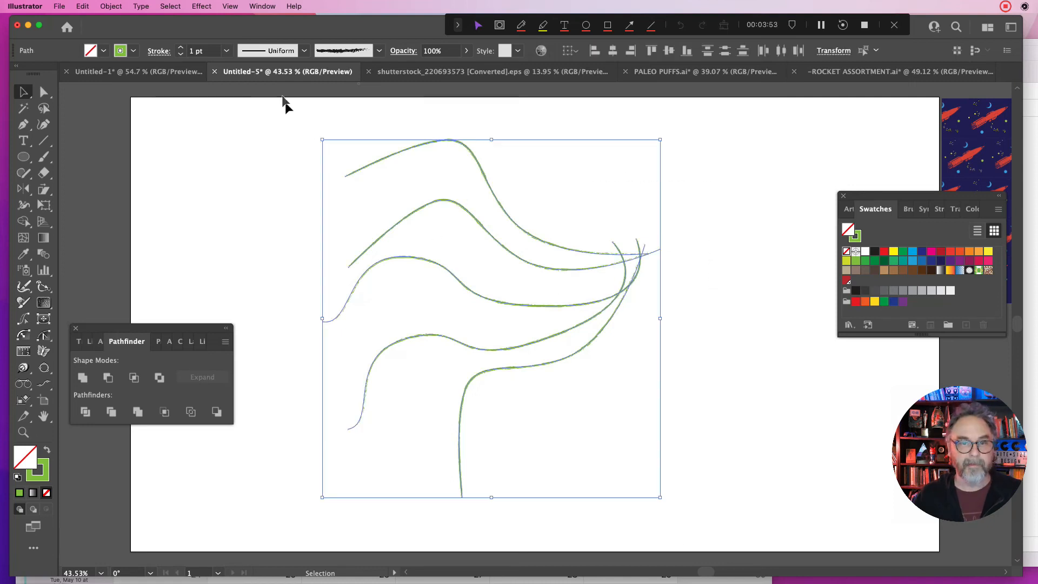
pyautogui.click(223, 51)
pyautogui.click(233, 225)
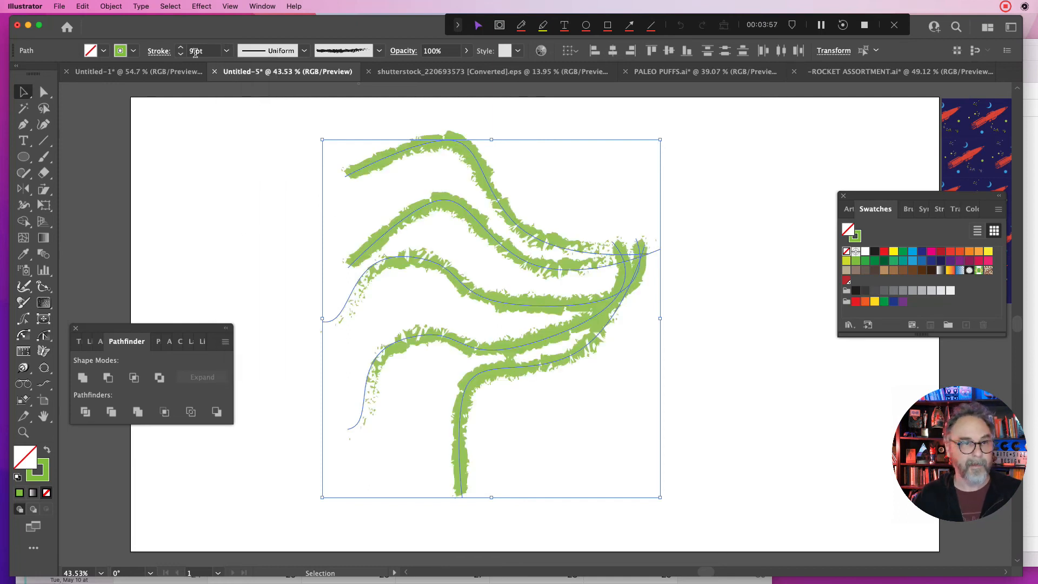
pyautogui.click(227, 51)
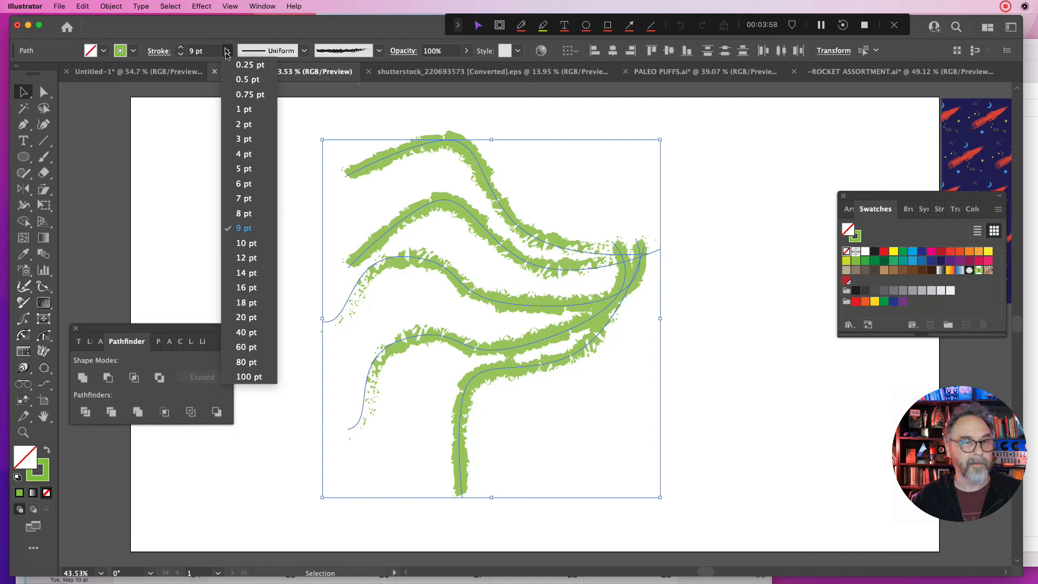
pyautogui.click(236, 171)
pyautogui.click(293, 206)
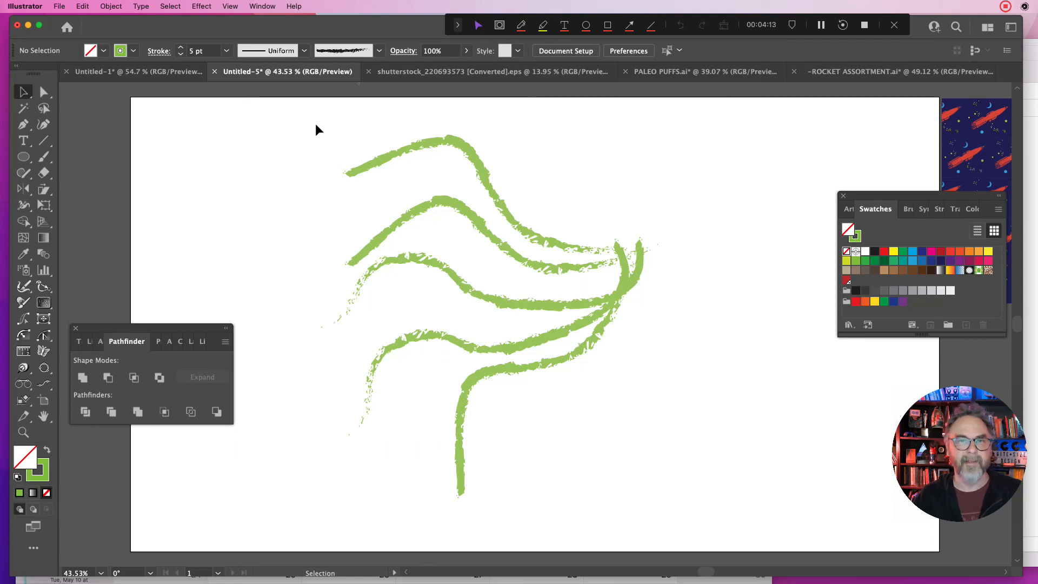
# Undo the stroke weight and brush changes to restore the smooth tapered strands
pyautogui.press('a')
pyautogui.press('super+a')
pyautogui.press('super+z')
pyautogui.press('super+z')
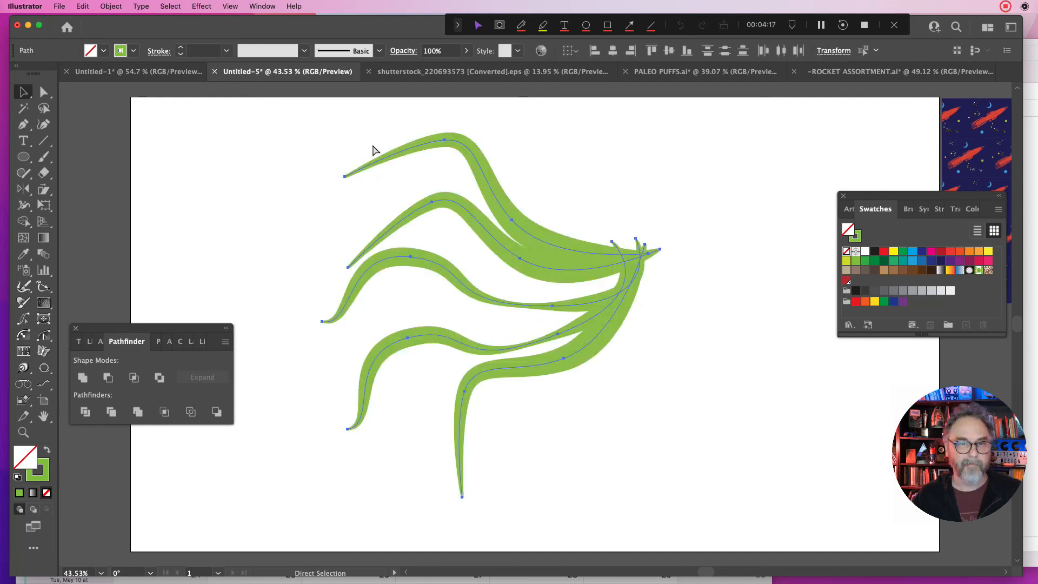